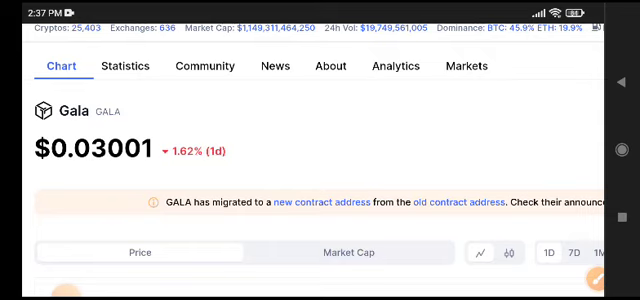
{"action": "left_click", "coordinate": [592, 279]}
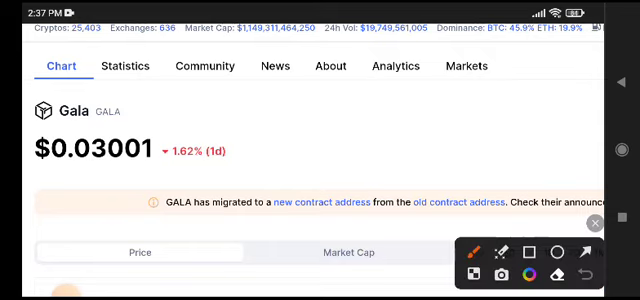
{"action": "left_click_drag", "start_coordinate": [43, 126], "coordinate": [40, 127]}
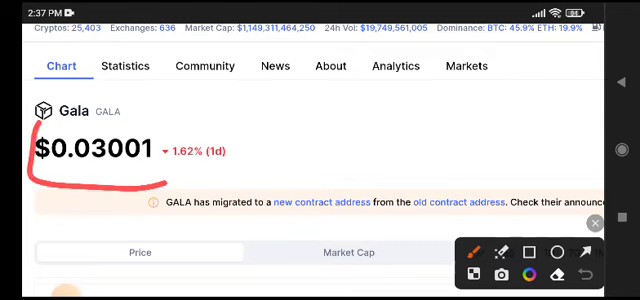
{"action": "left_click", "coordinate": [584, 215]}
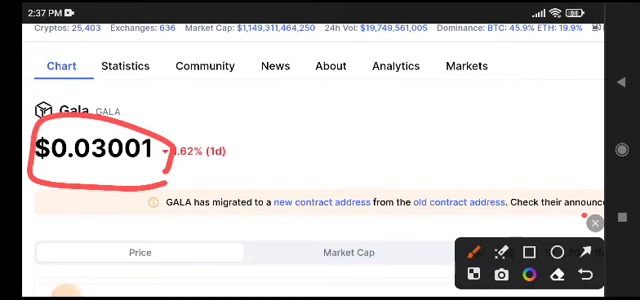
{"action": "left_click", "coordinate": [594, 222]}
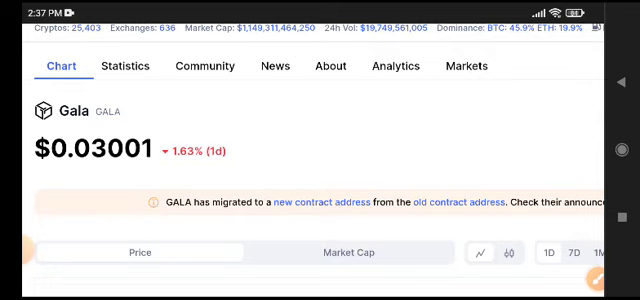
{"action": "scroll", "coordinate": [320, 180], "scroll_direction": "down", "scroll_amount": 5}
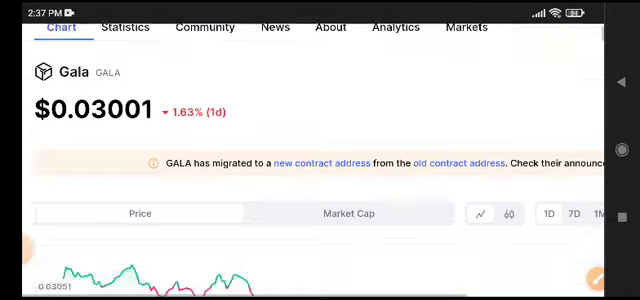
{"action": "scroll", "coordinate": [320, 180], "scroll_direction": "up", "scroll_amount": 1}
{"action": "scroll", "coordinate": [320, 180], "scroll_direction": "up", "scroll_amount": 2}
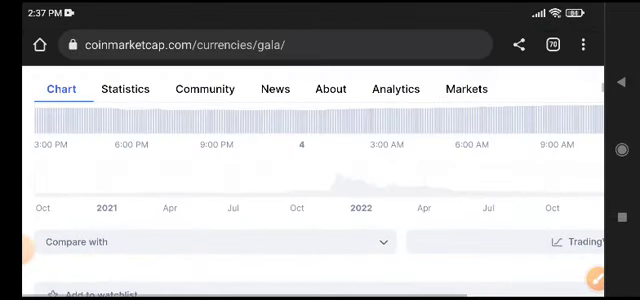
{"action": "scroll", "coordinate": [320, 180], "scroll_direction": "up", "scroll_amount": 2}
Pan Gala's one-day chart to about 2:00 PM, sketch an upward trend line, then clear it.
{"action": "left_click_drag", "start_coordinate": [420, 160], "coordinate": [185, 160]}
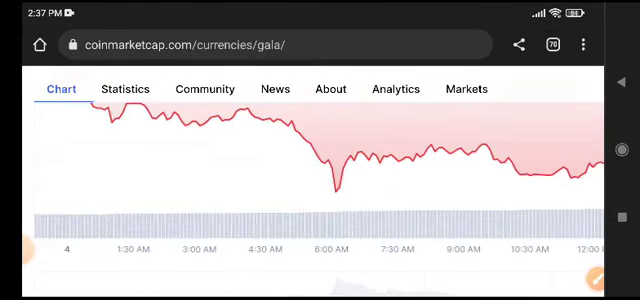
{"action": "left_click", "coordinate": [596, 280]}
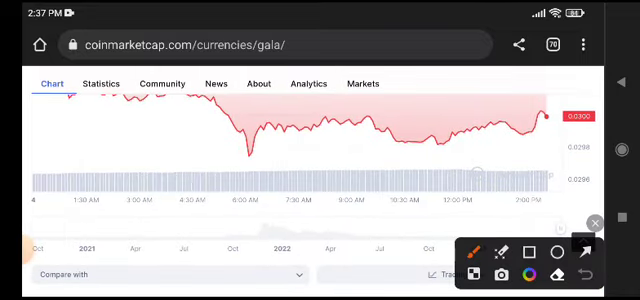
{"action": "left_click_drag", "start_coordinate": [248, 170], "coordinate": [562, 130]}
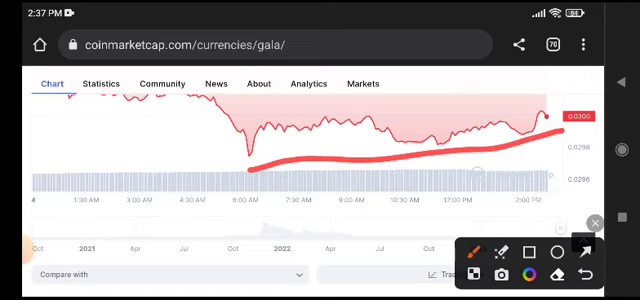
{"action": "left_click_drag", "start_coordinate": [5, 250], "coordinate": [100, 278]}
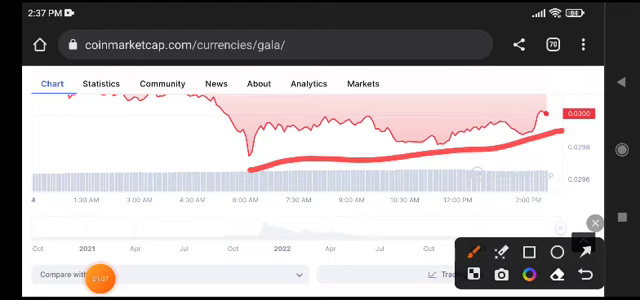
{"action": "left_click", "coordinate": [595, 222]}
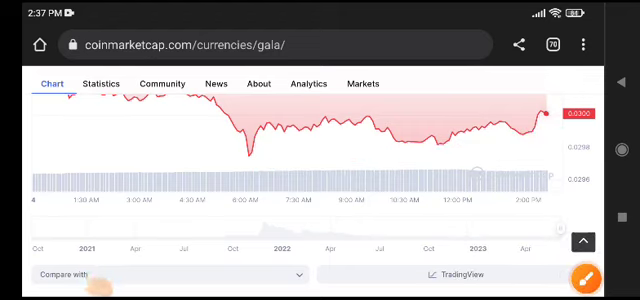